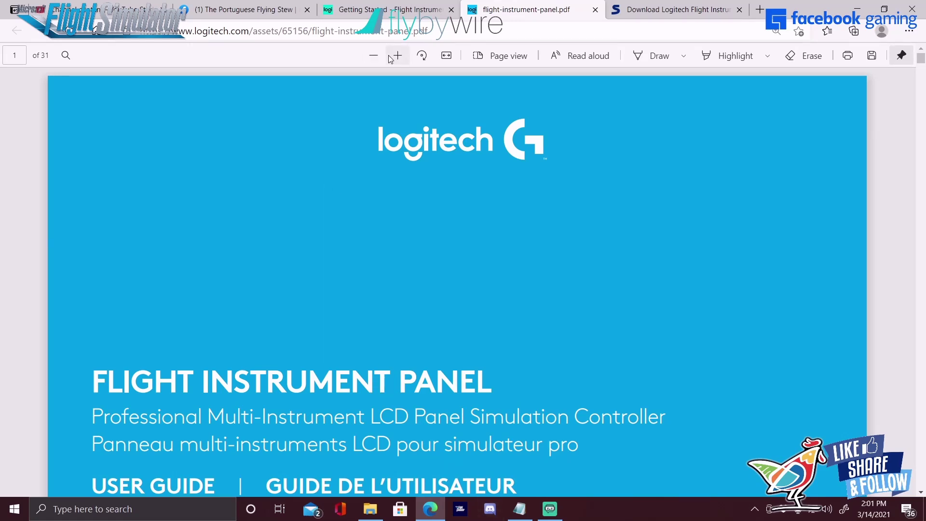
Switch to the Getting Started support page and scroll through it.
left_click(395, 14)
scroll(319, 178, "up", 15)
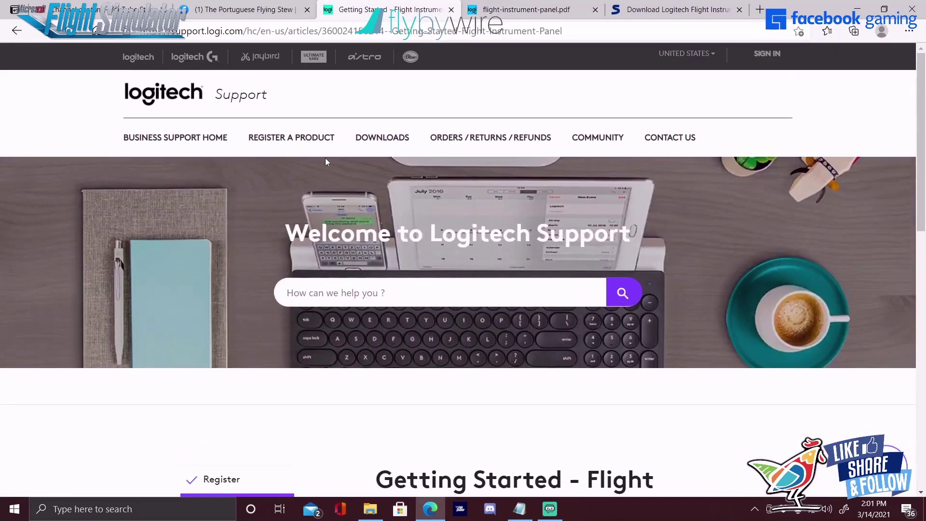
scroll(315, 149, "down", 5)
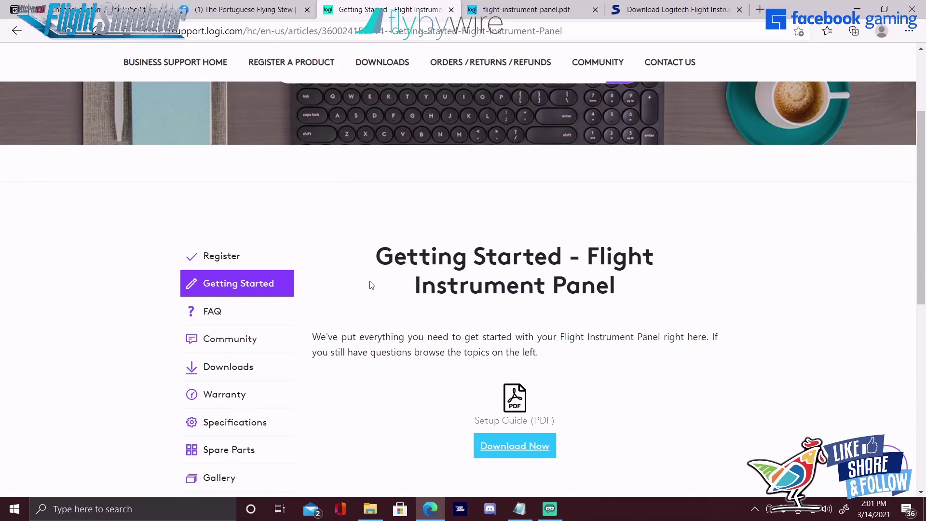
scroll(372, 285, "up", 5)
scroll(313, 193, "down", 3)
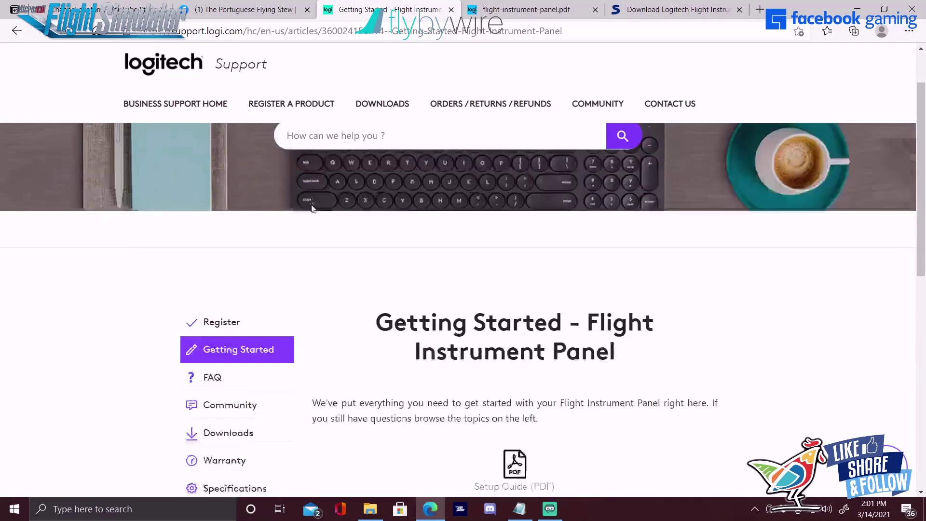
scroll(312, 208, "down", 3)
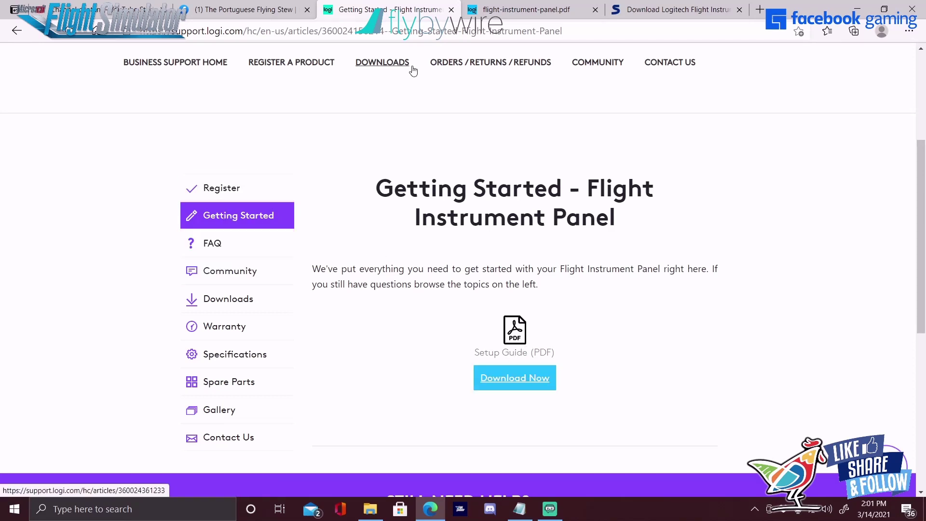
Read through the Flight Instrument Panel user guide, then return to the Getting Started page.
left_click(537, 16)
scroll(451, 179, "down", 10)
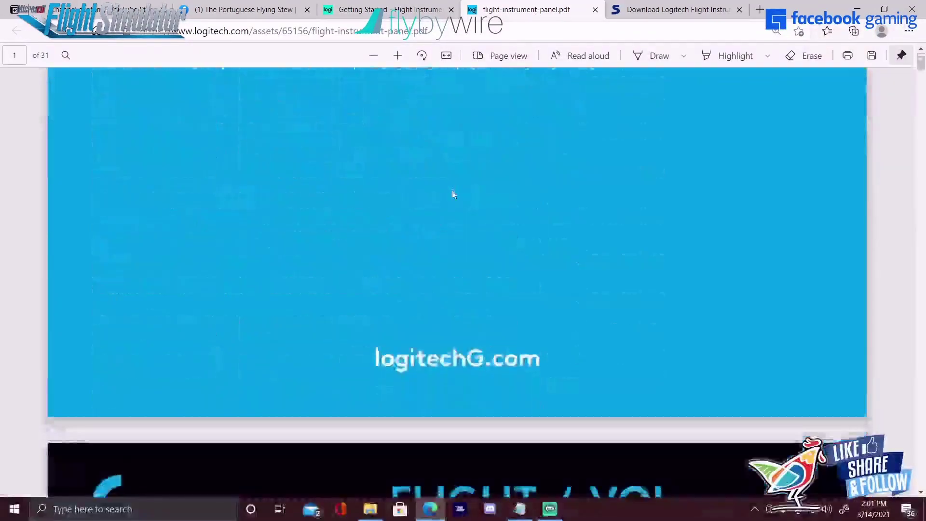
scroll(453, 194, "down", 15)
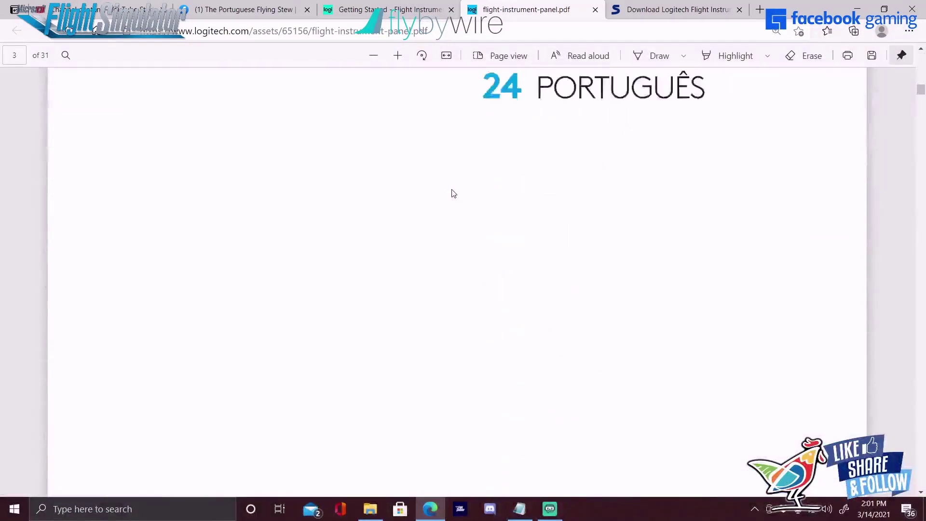
scroll(454, 227, "down", 14)
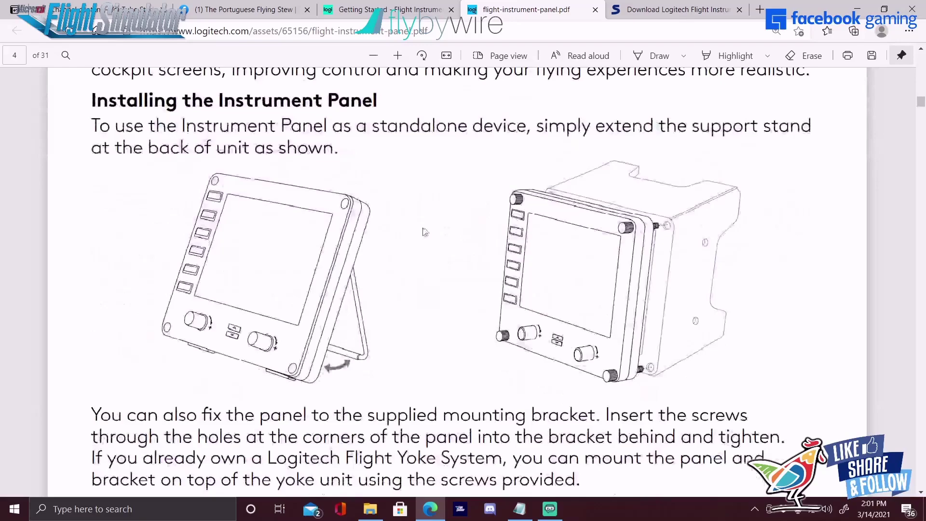
scroll(436, 244, "down", 10)
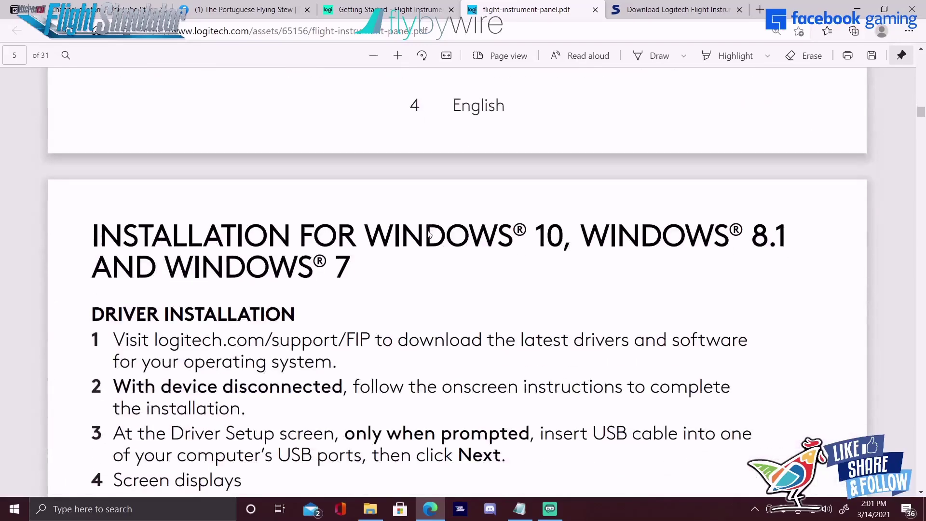
scroll(427, 232, "down", 5)
scroll(449, 268, "up", 10)
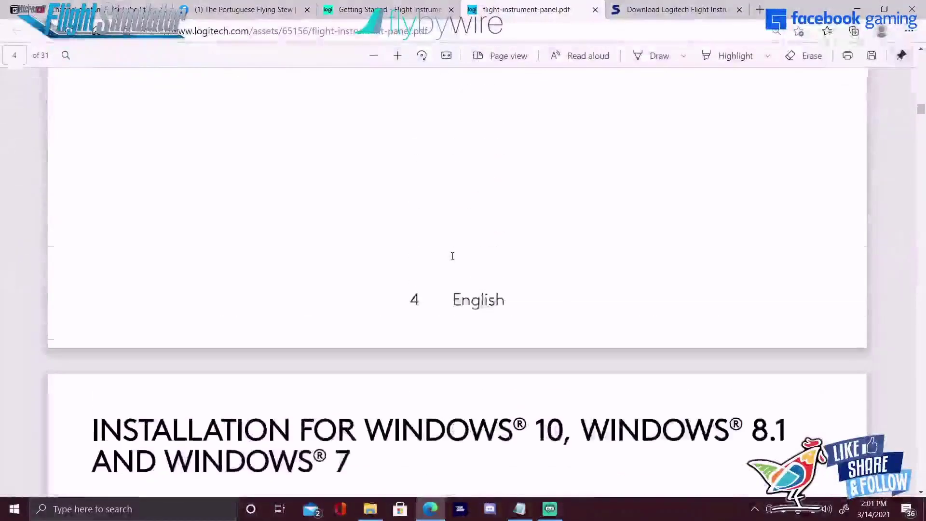
scroll(453, 256, "up", 20)
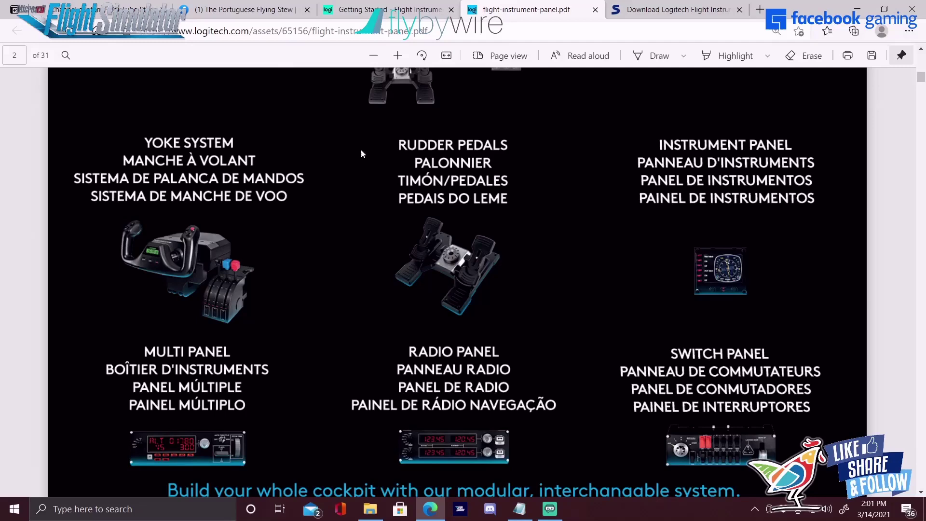
scroll(366, 149, "down", 15)
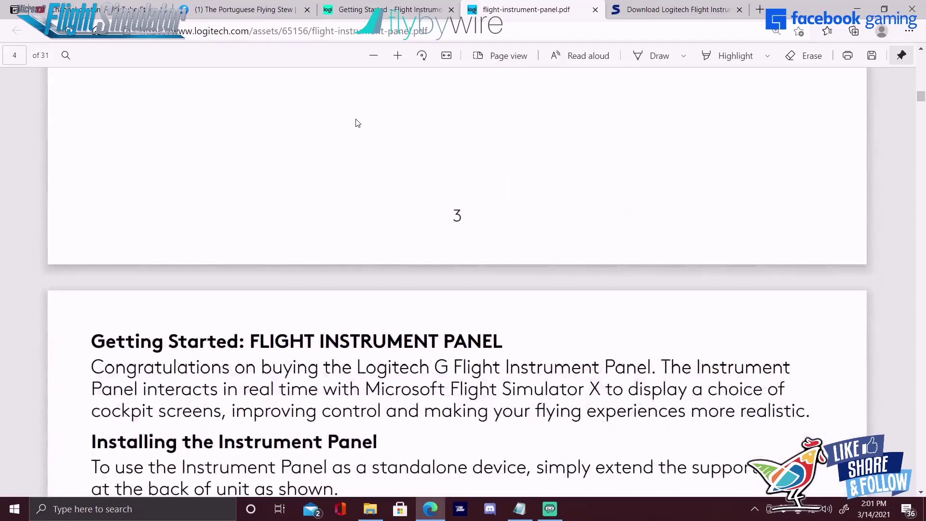
left_click(391, 10)
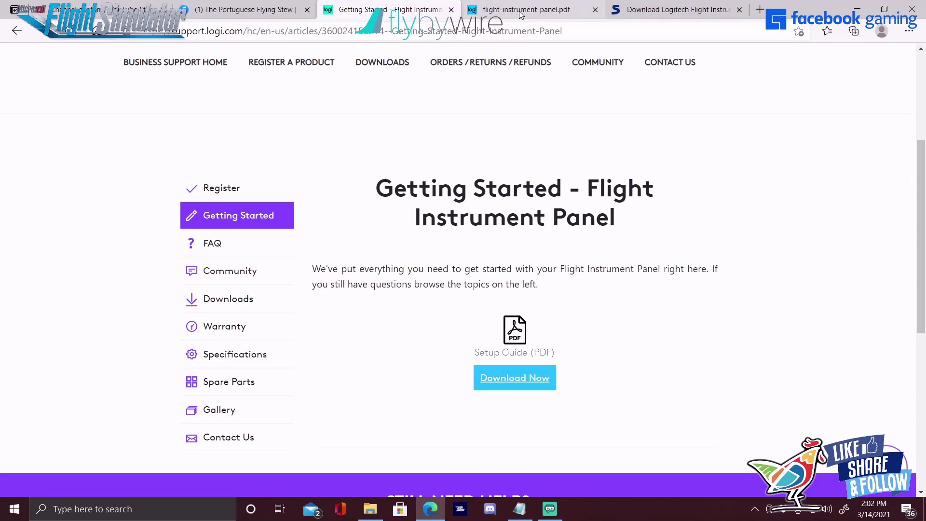
left_click(228, 300)
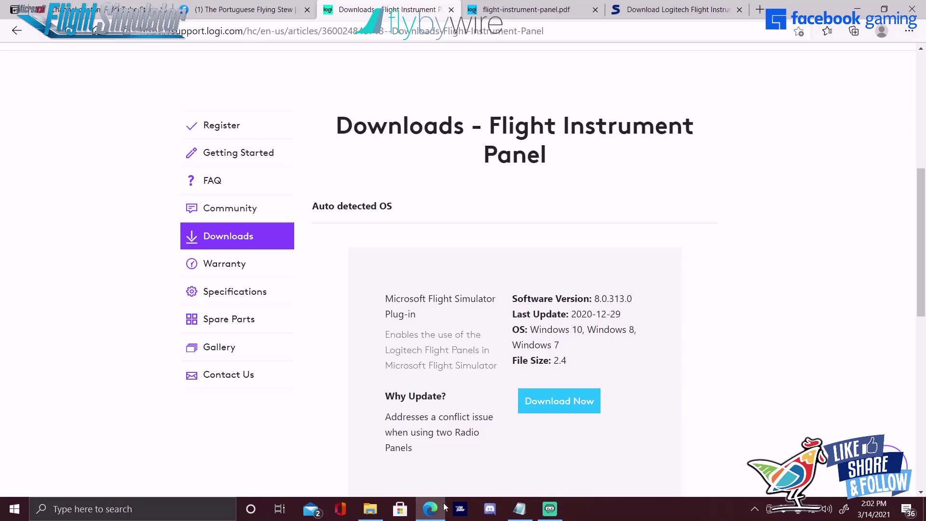
mouse_move(436, 508)
scroll(441, 336, "down", 3)
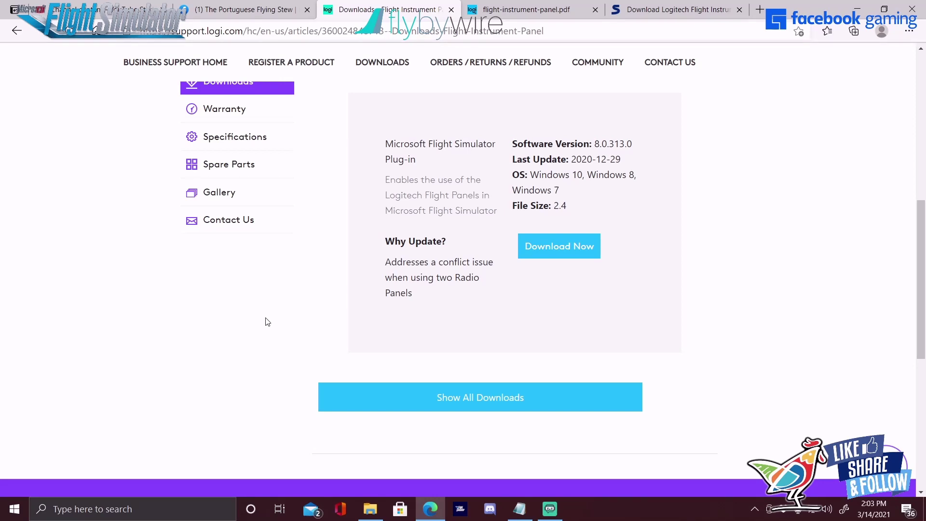
scroll(536, 174, "down", 2)
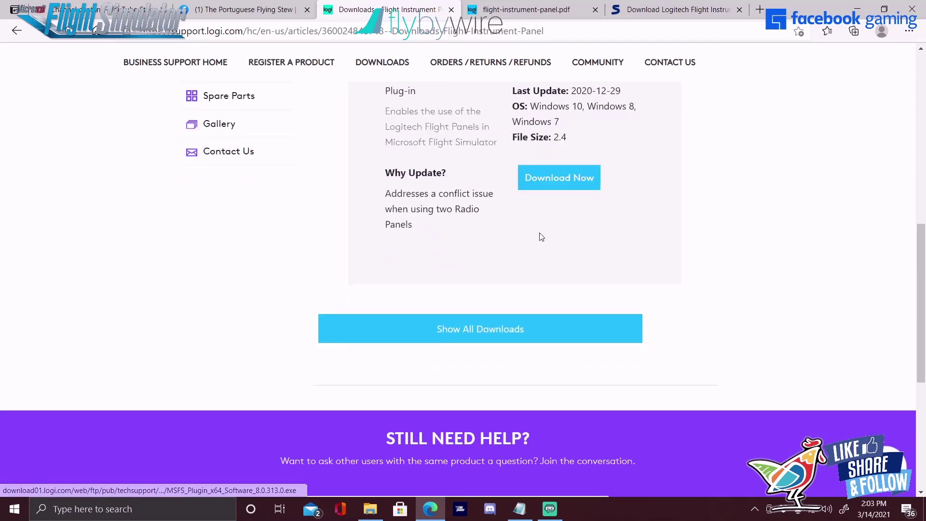
scroll(540, 233, "up", 3)
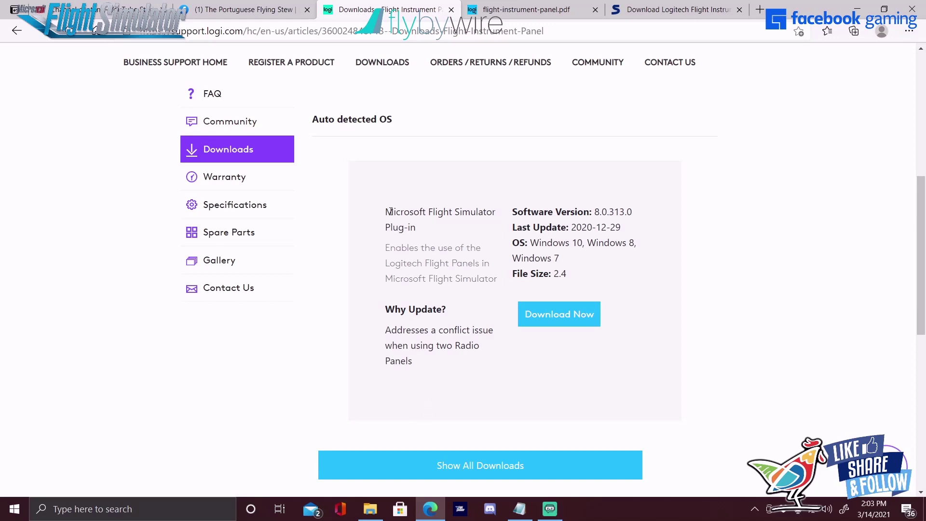
scroll(410, 436, "down", 1)
scroll(425, 270, "up", 8)
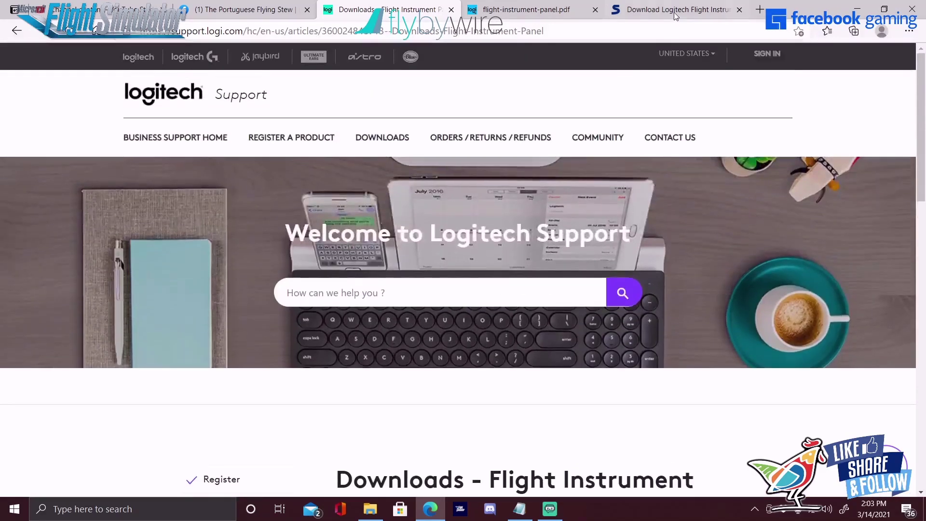
Switch to the Softpedia tab for the Flight Instrument Panel Driver 8.0.124.0 64-bit download.
left_click(675, 9)
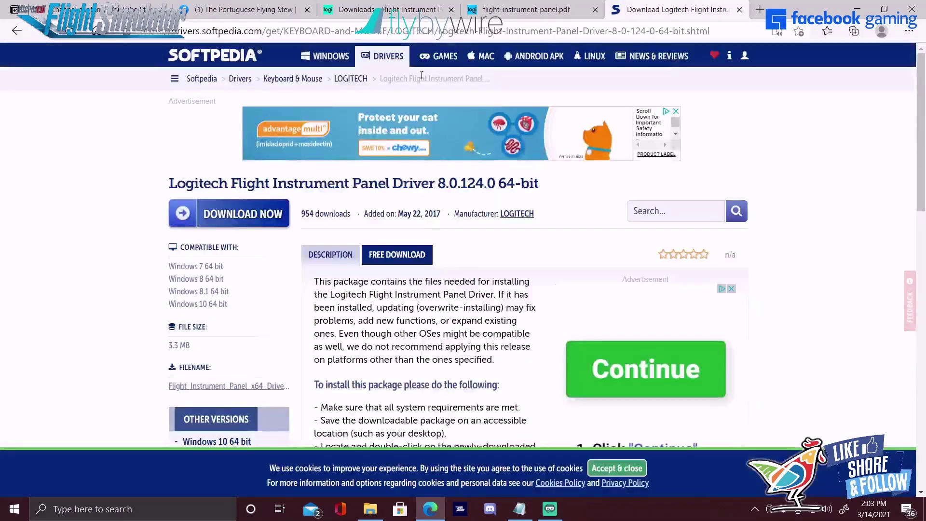
Browse the downloads in File Explorer into the Flight_Instrument_Panel_x64_Drivers subfolder, then start a Windows search.
left_click(371, 510)
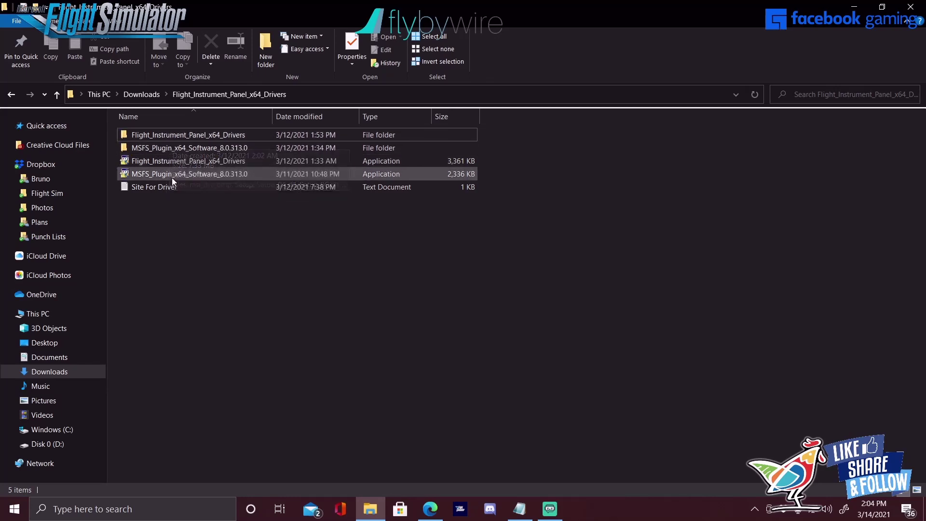
double_click(185, 149)
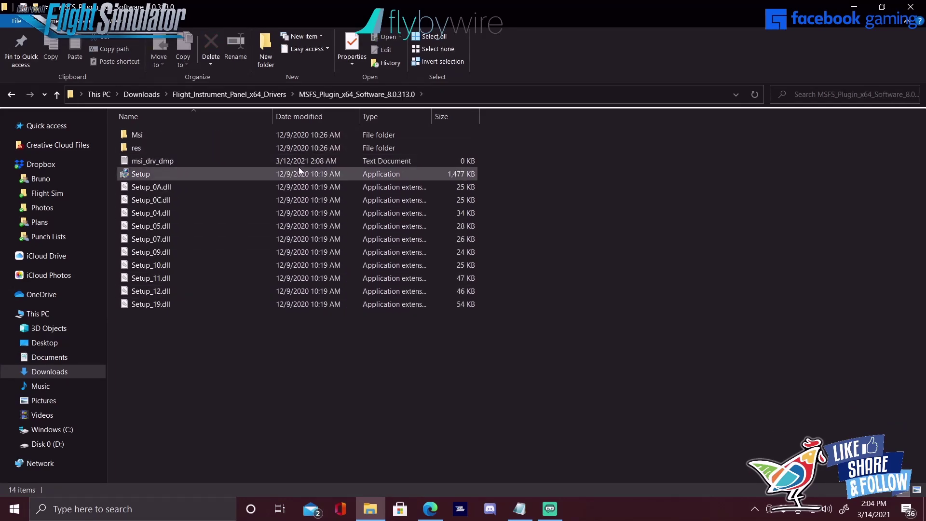
left_click(12, 96)
double_click(150, 137)
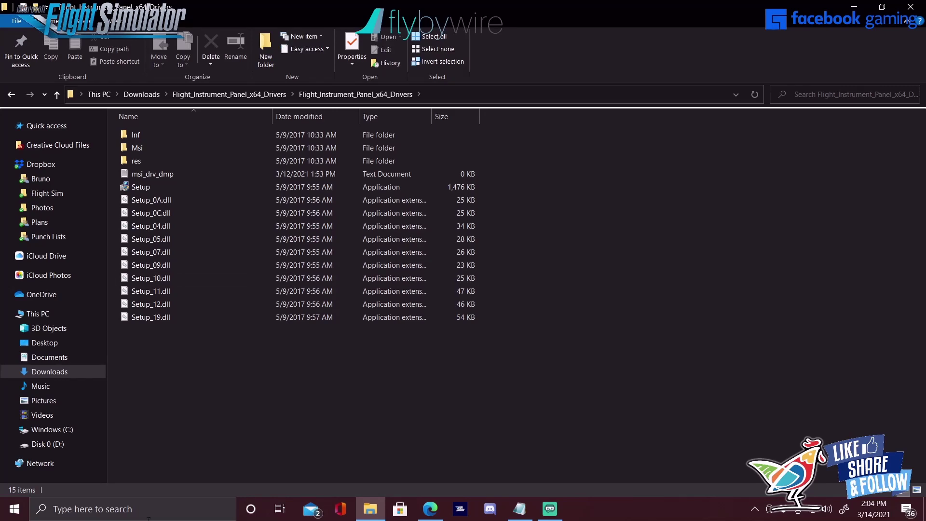
left_click(64, 512)
Search 'device' to launch Device Manager and float its window in the screen centre.
type("device")
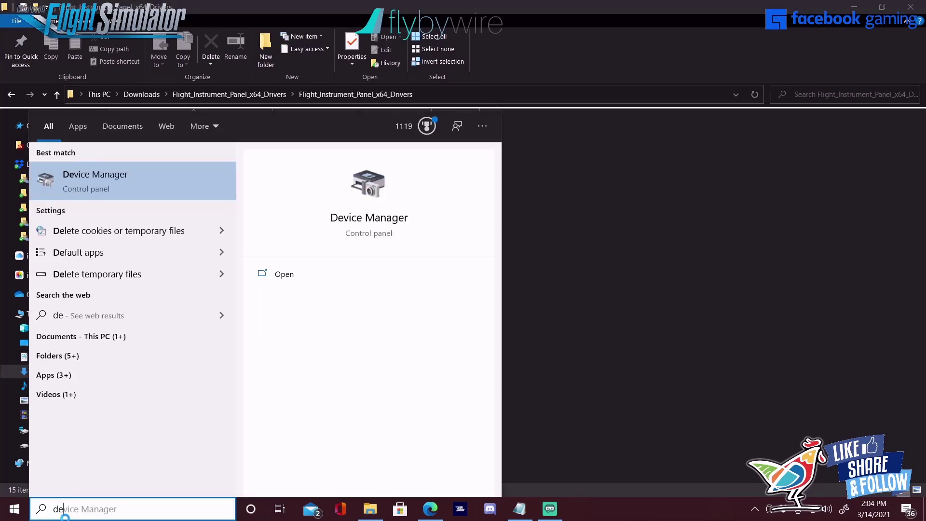
left_click(96, 174)
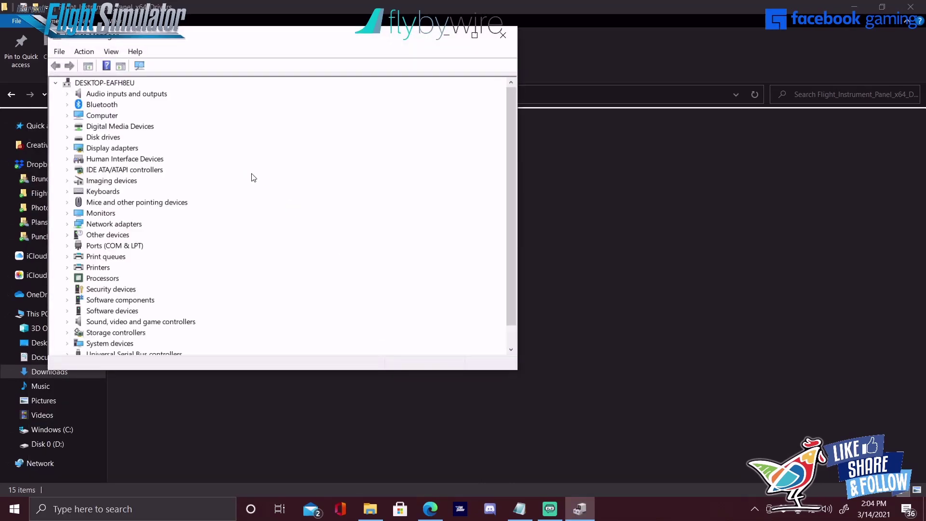
left_click_drag(185, 36, 924, 193)
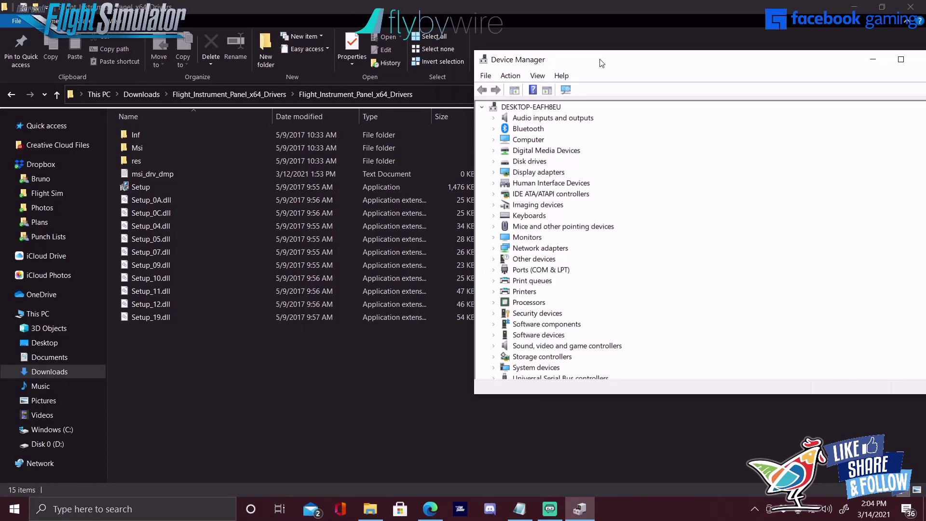
left_click_drag(602, 63, 413, 67)
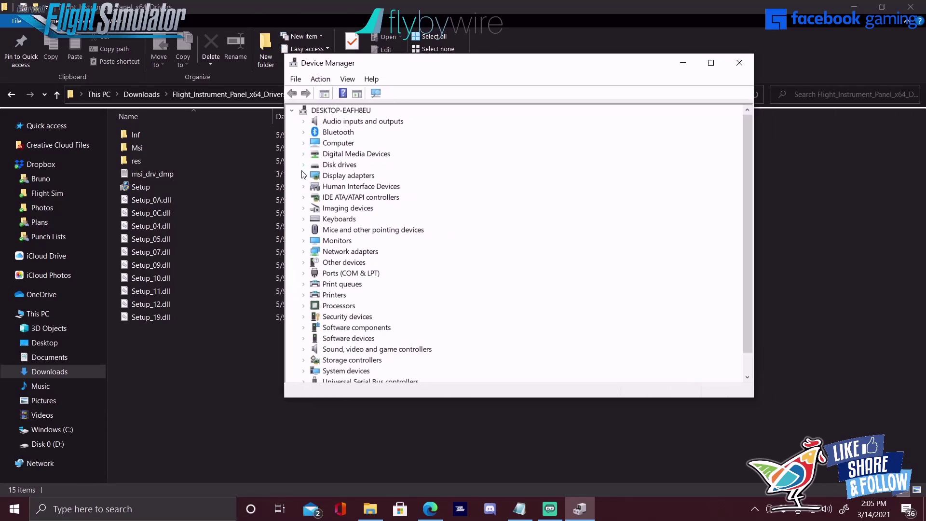
Expand Other devices and Ports (COM & LPT) after briefly checking Human Interface Devices and USB controllers.
left_click(304, 186)
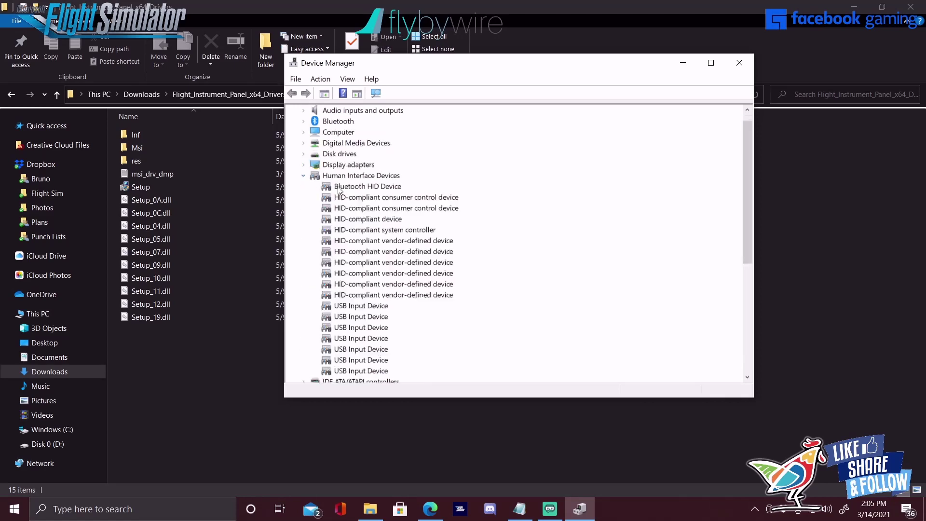
left_click(304, 176)
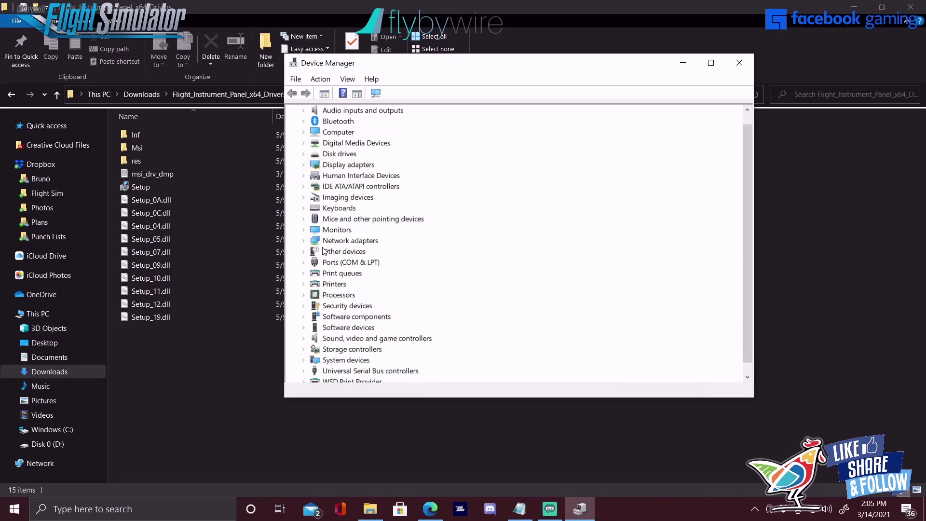
scroll(321, 306, "down", 1)
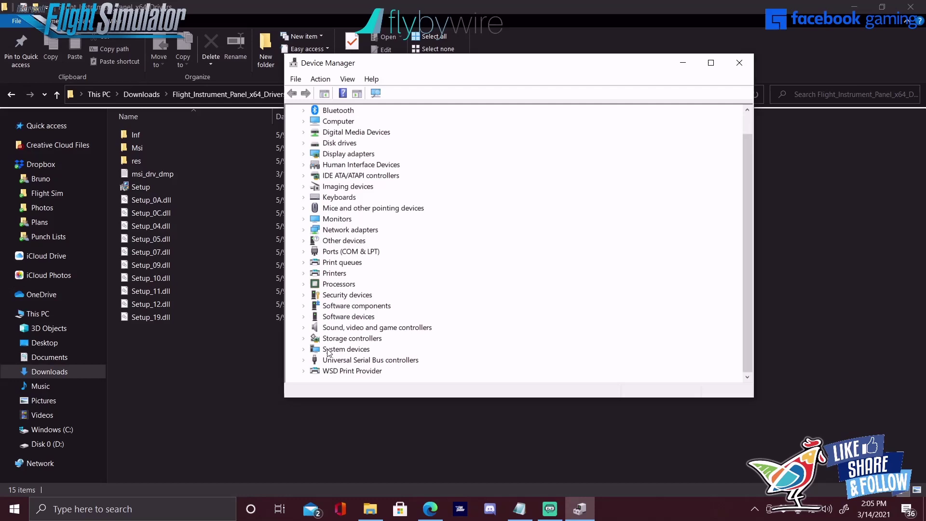
left_click(304, 360)
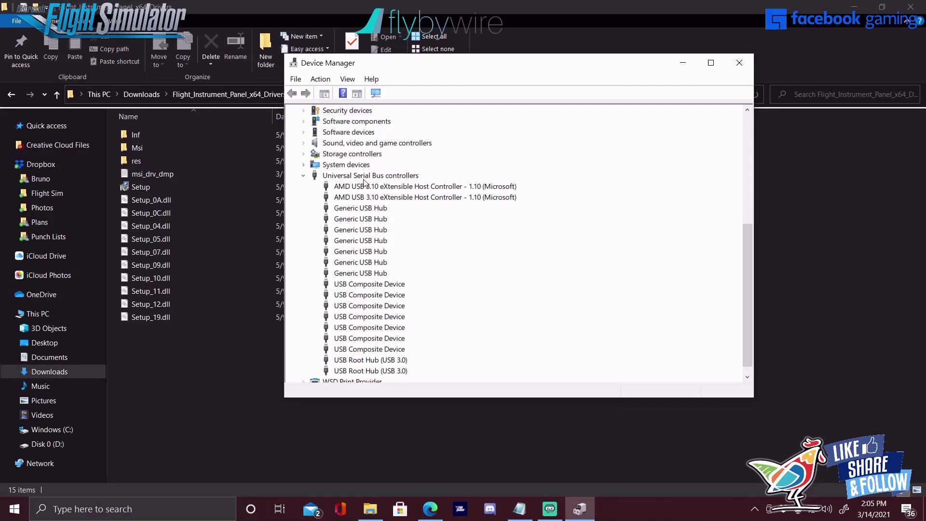
left_click(305, 176)
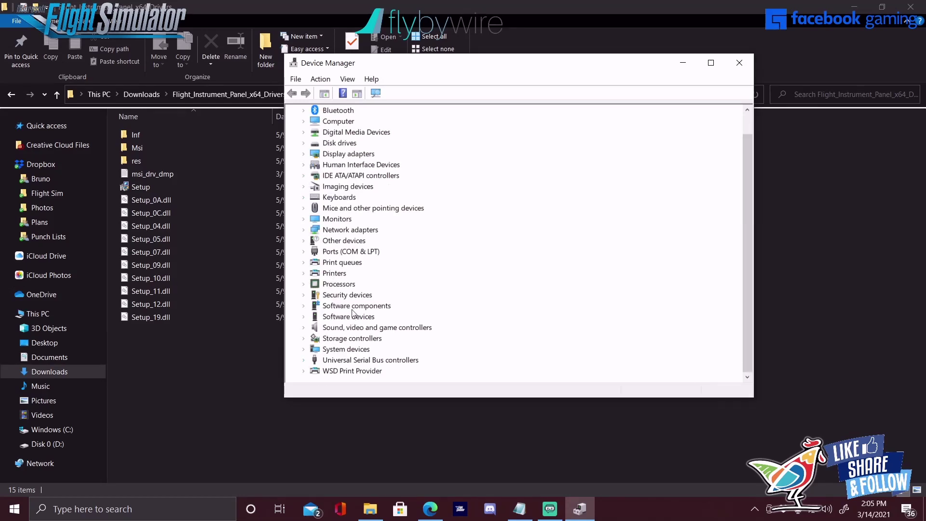
left_click(303, 241)
left_click(303, 284)
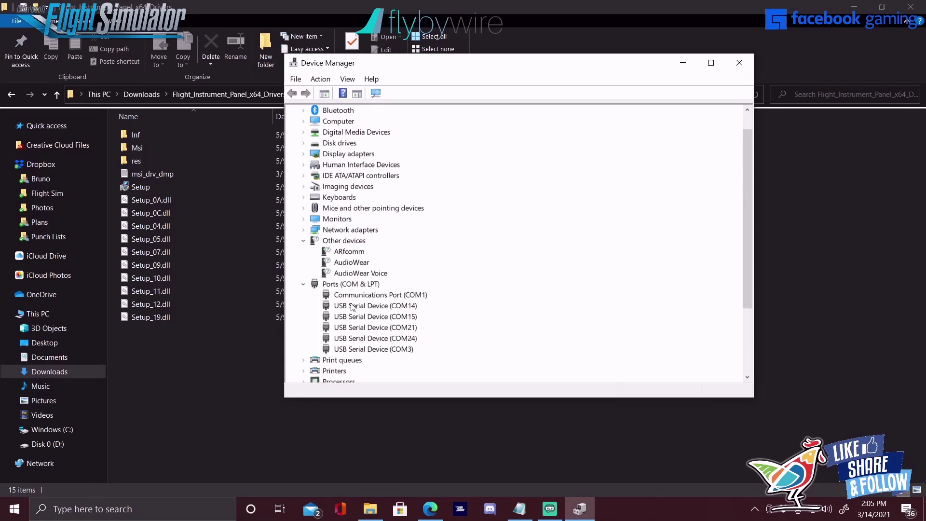
scroll(365, 275, "down", 2)
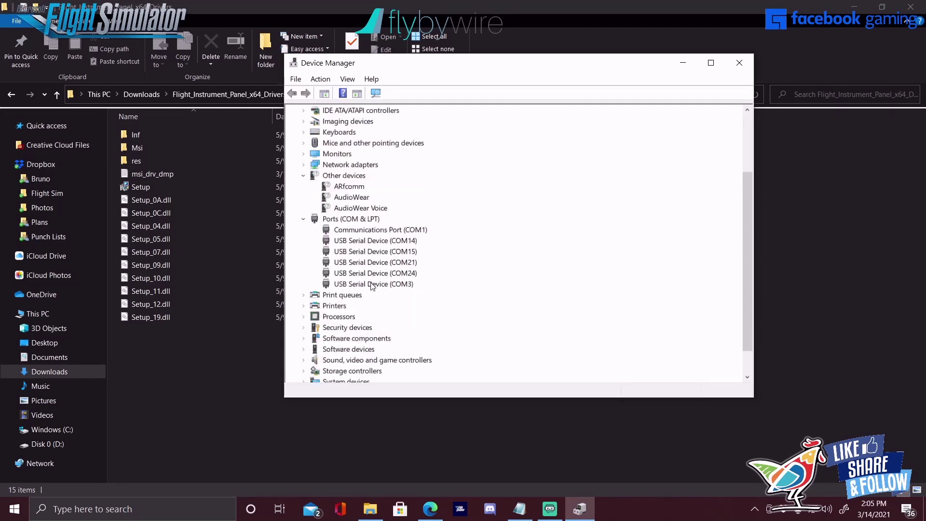
right_click(366, 276)
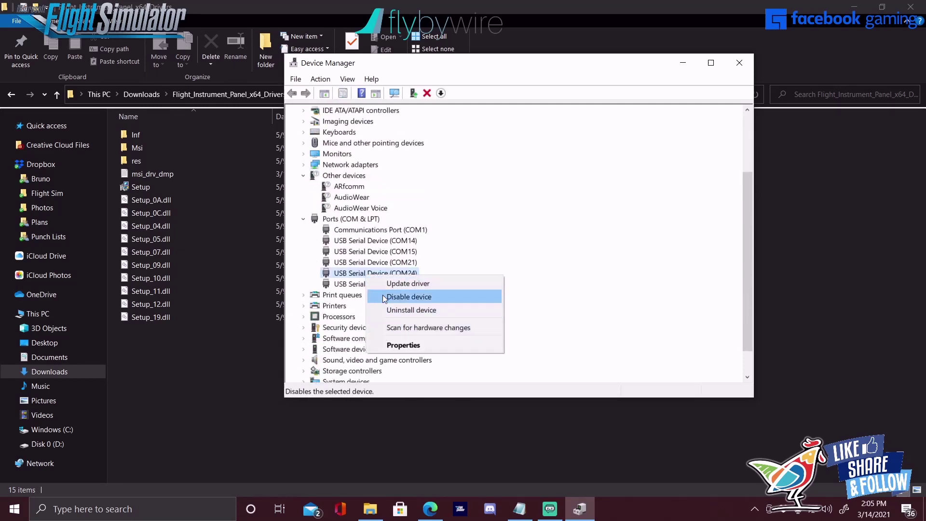
left_click(405, 345)
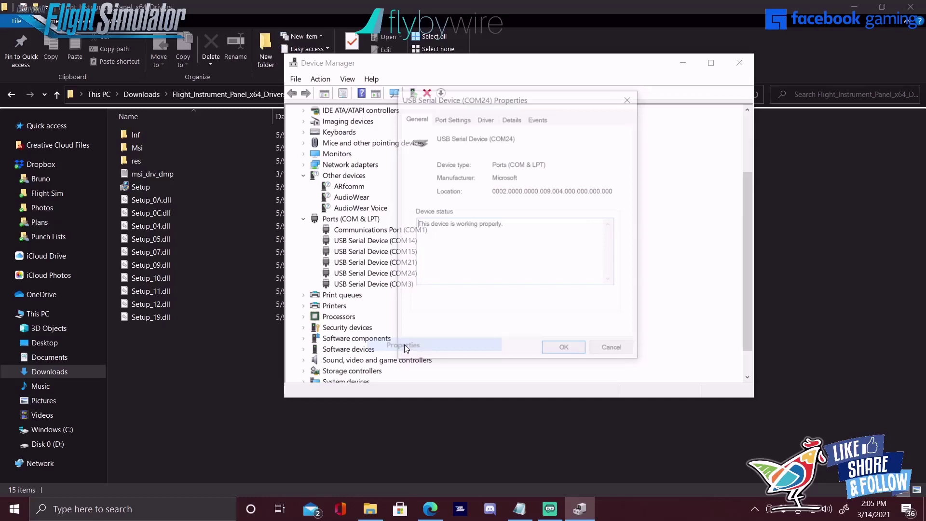
left_click(539, 118)
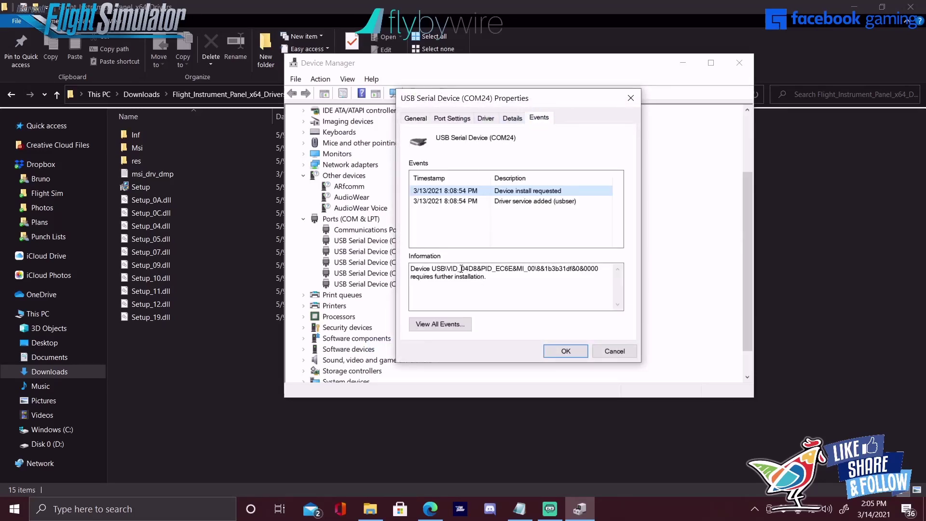
left_click_drag(449, 269, 468, 268)
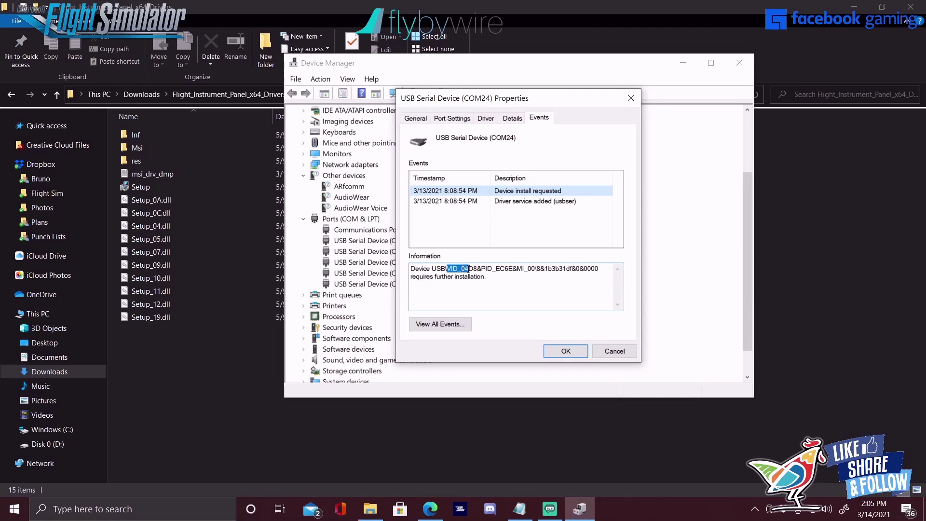
left_click(612, 351)
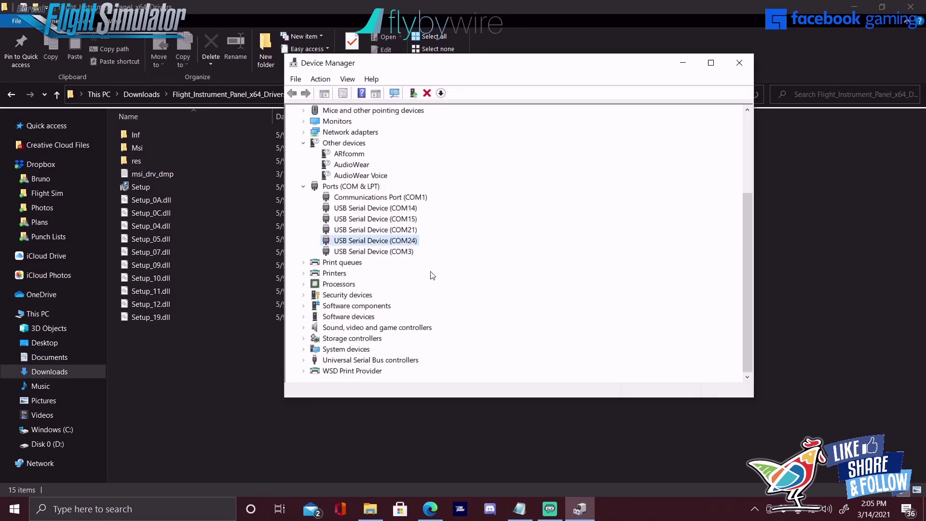
scroll(370, 289, "down", 2)
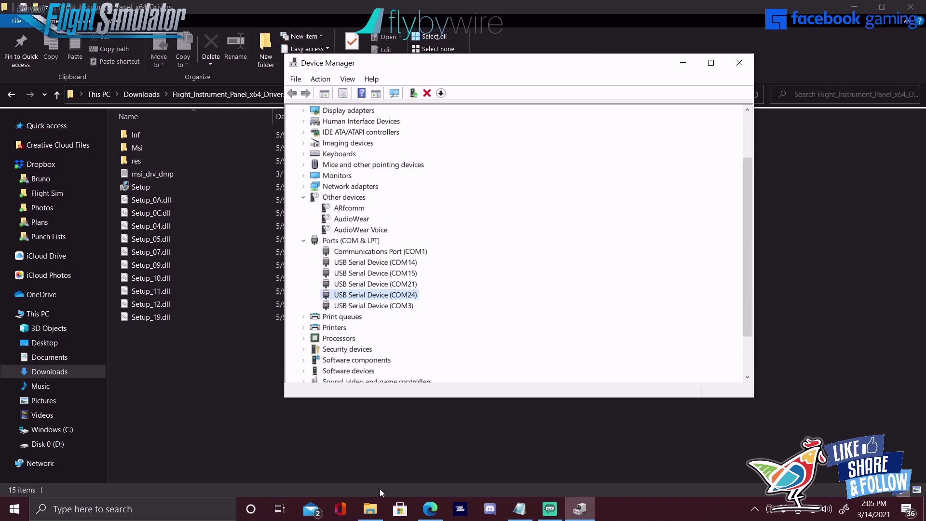
right_click(372, 296)
left_click(391, 369)
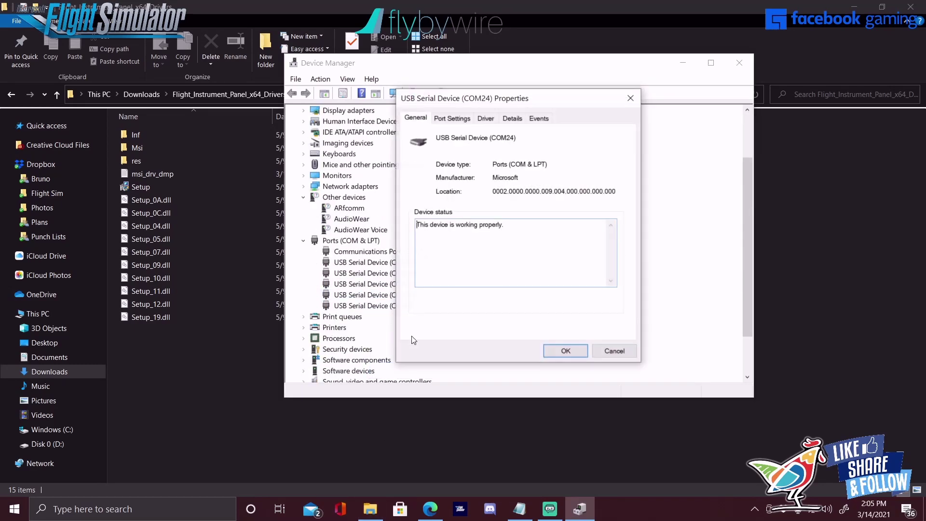
left_click(539, 119)
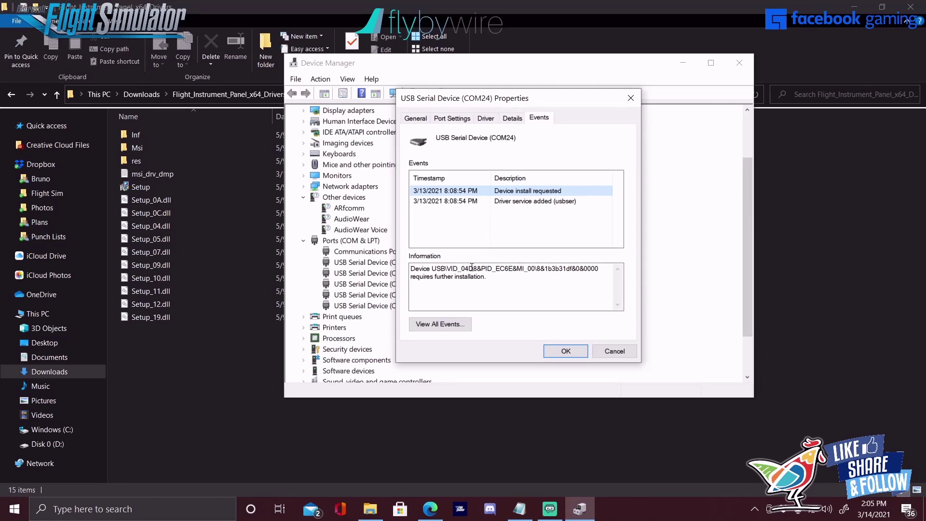
left_click_drag(447, 269, 474, 268)
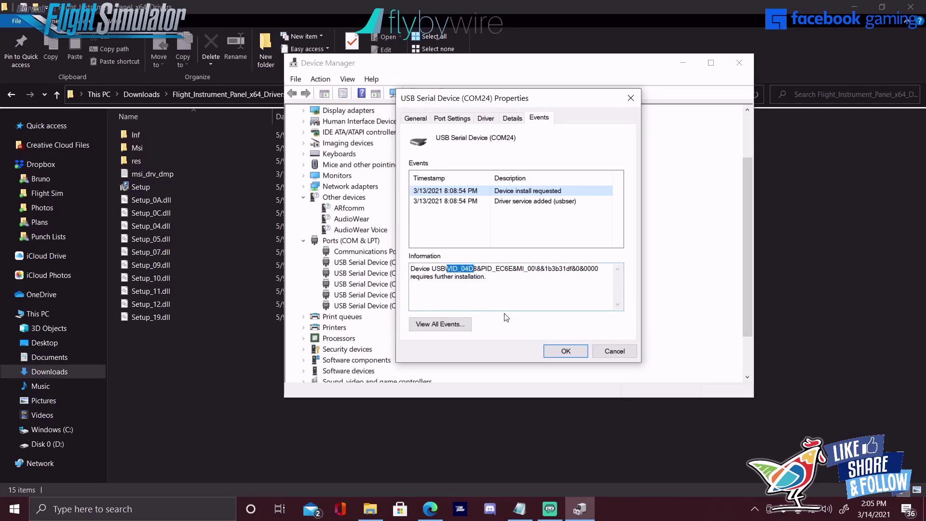
left_click(613, 351)
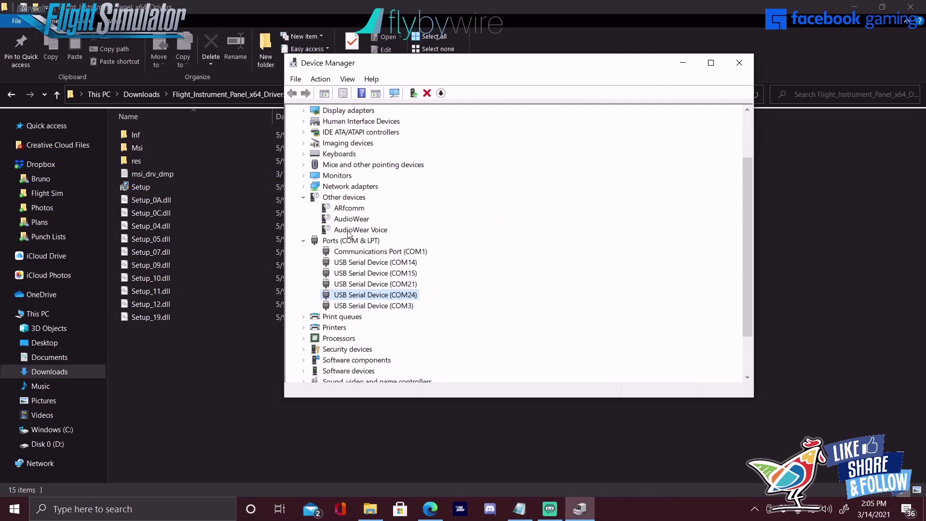
Scroll the Device Manager tree up to review the USB Serial Devices and Other devices.
scroll(362, 210, "up", 1)
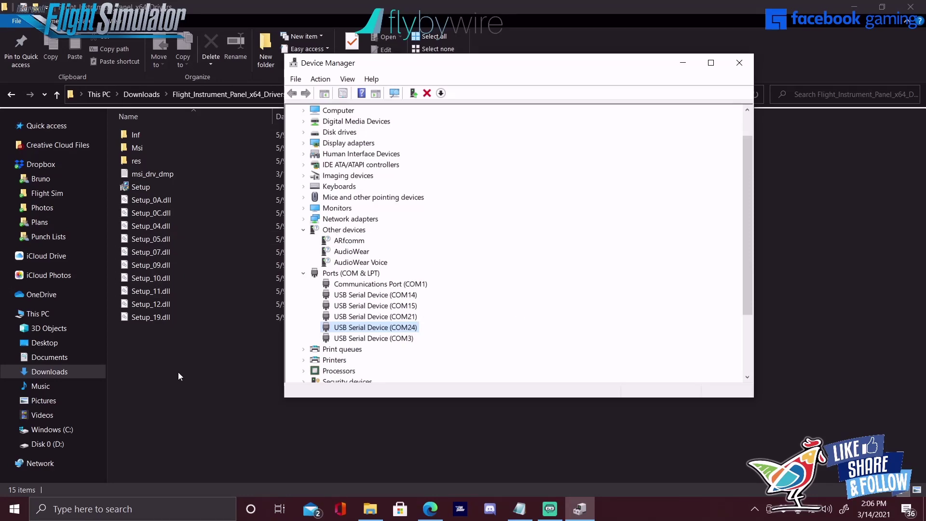
Minimize Device Manager and run Setup from the Flight_Instrument_Panel_x64_Drivers folder.
left_click(682, 63)
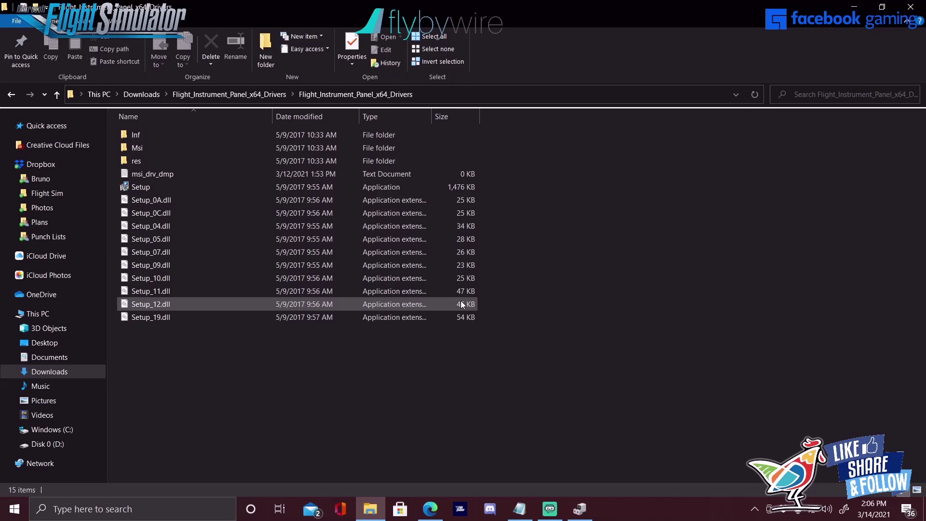
double_click(143, 186)
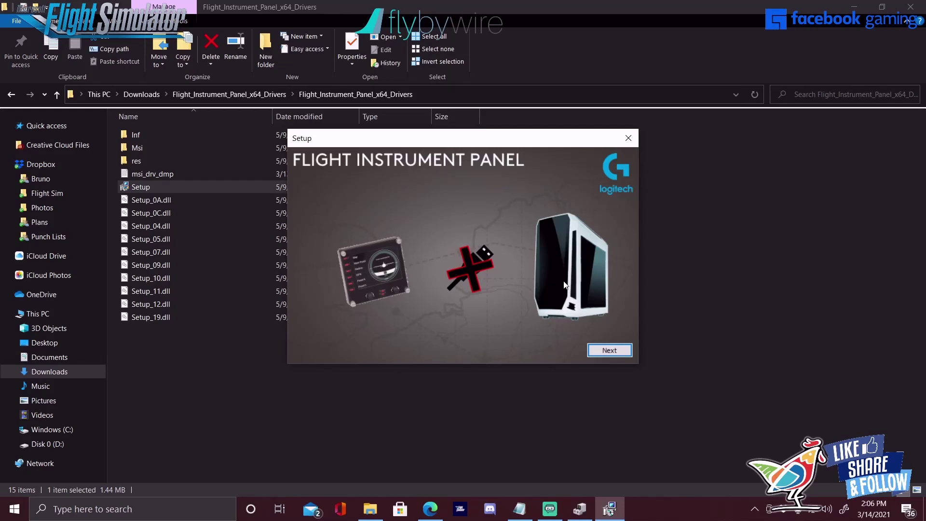
Install the Flight Instrument Panel driver, then close the finished installer.
left_click(603, 349)
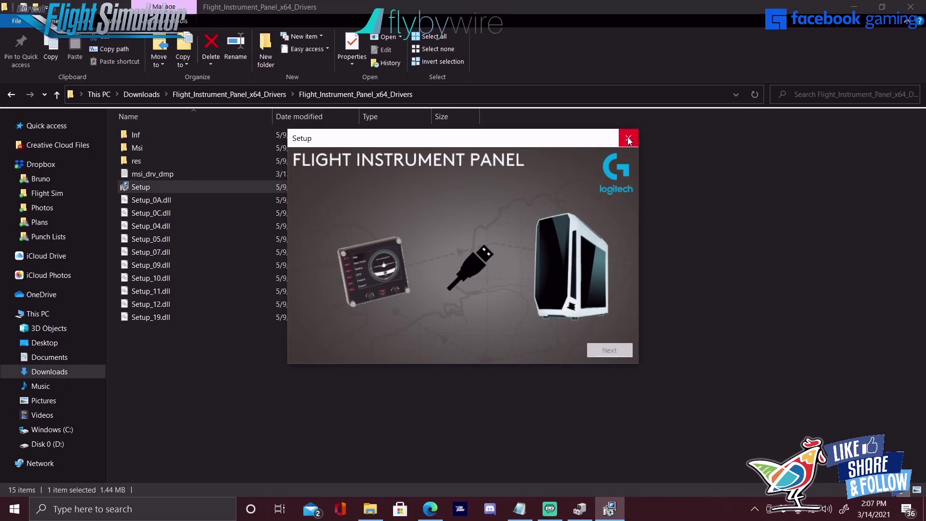
left_click(628, 140)
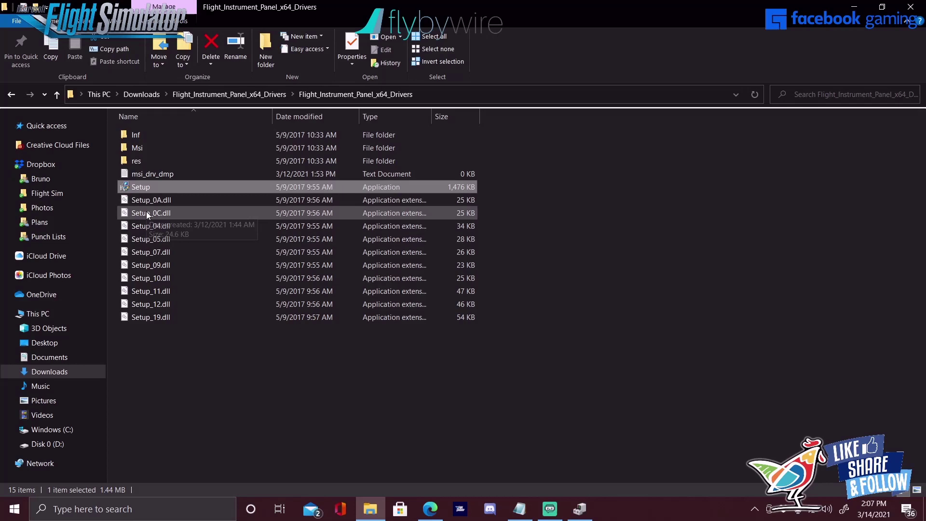
Go up to the downloads folder, open MSFS_Plugin_x64_Software_8.0.313.0, and minimize File Explorer.
left_click(57, 96)
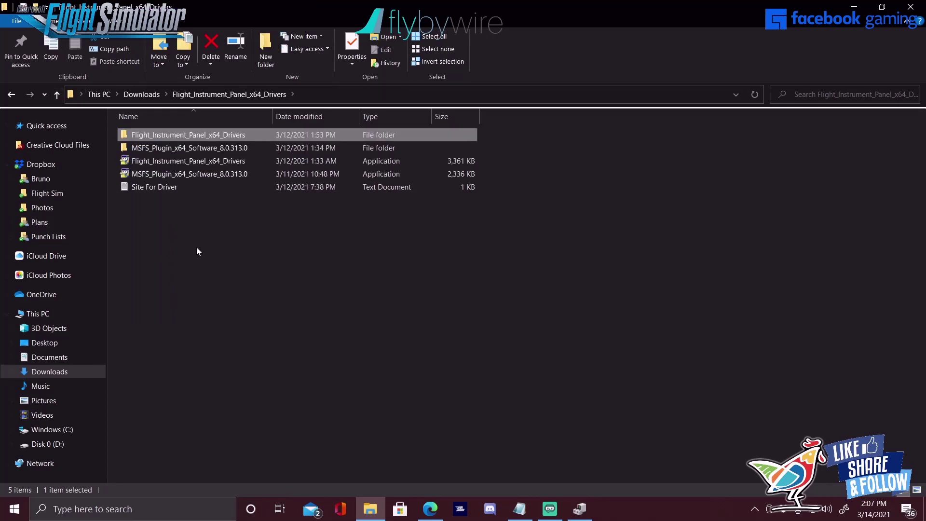
double_click(163, 149)
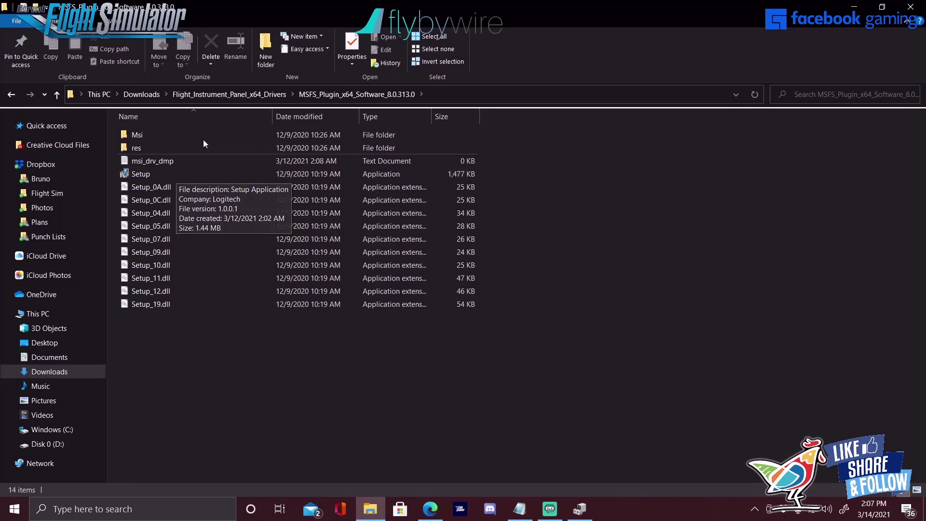
left_click(859, 6)
Minimize the browser and Streamlabs OBS to reveal the Site For Driver notes.
left_click(858, 7)
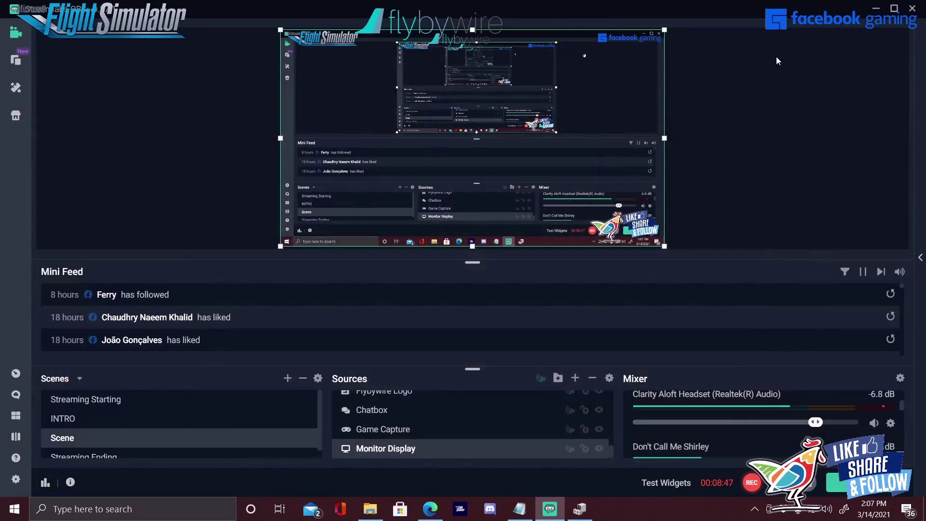
left_click(877, 8)
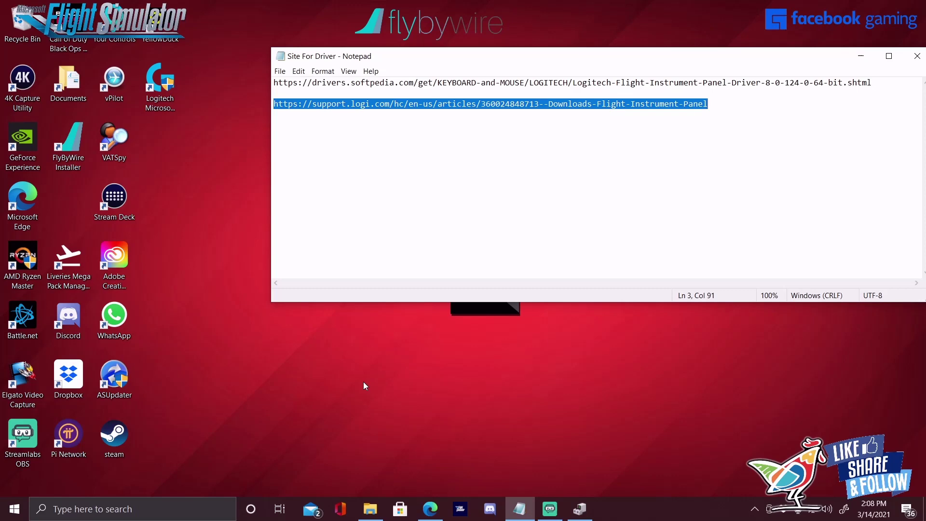
Focus the desktop and minimize the Site For Driver Notepad note.
left_click(215, 261)
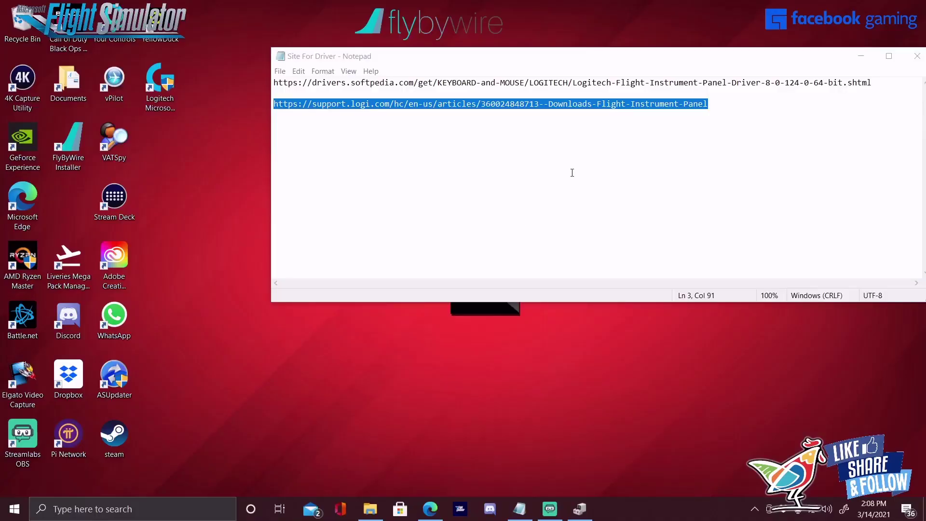
left_click(861, 56)
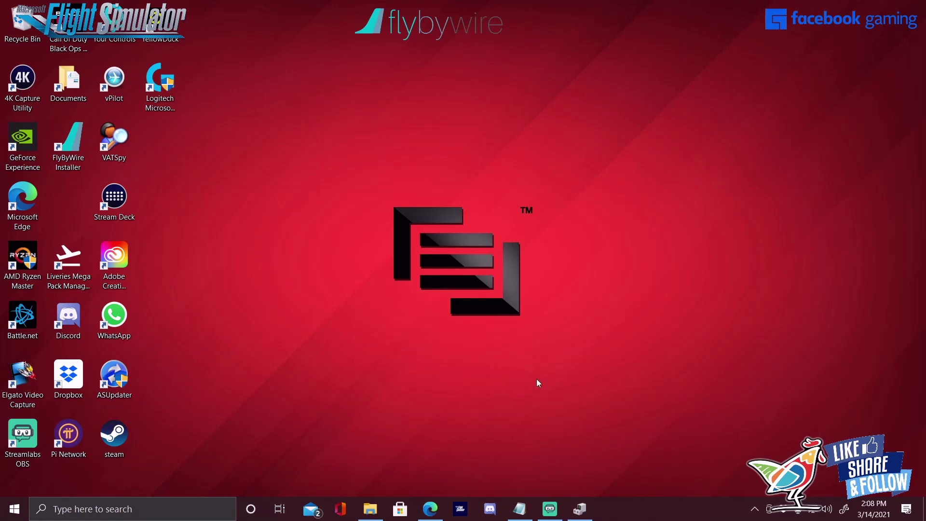
key("l")
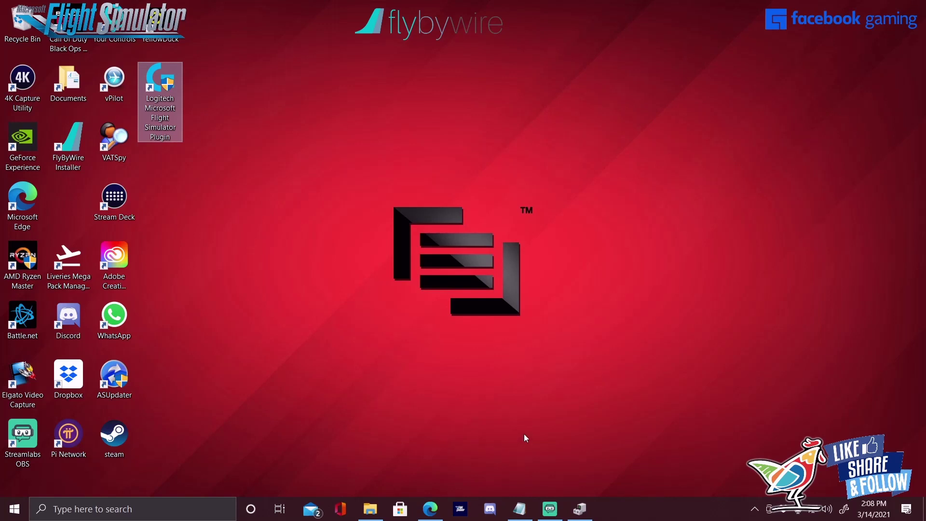
key("Return")
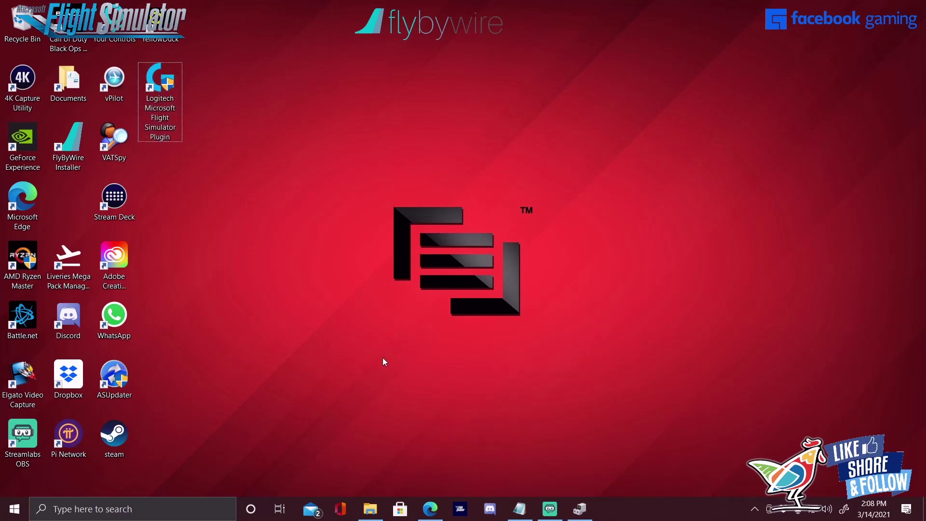